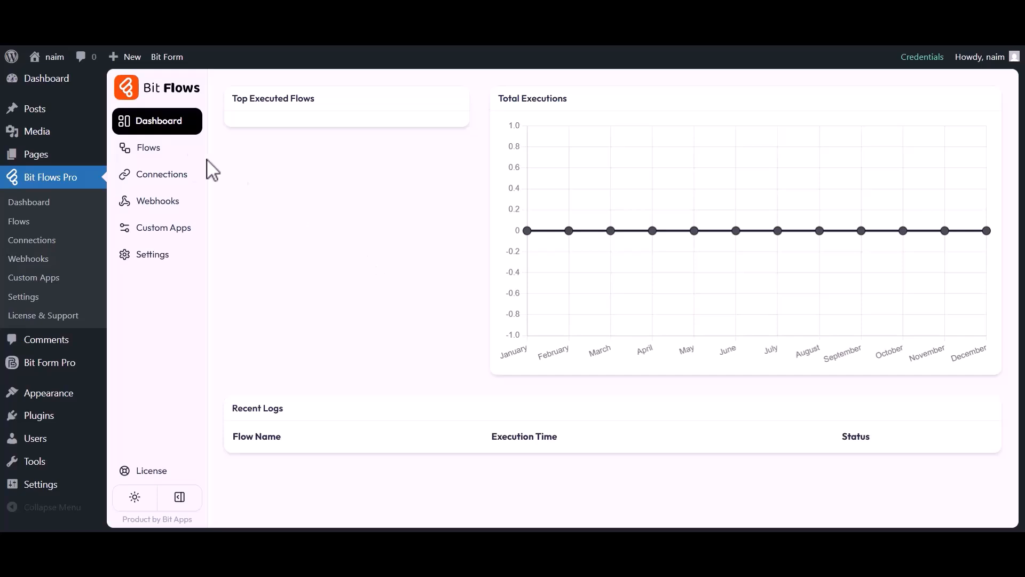
Create a blank-template flow titled 'Bit Form to Woodpecker' from the Flows list
left_click(147, 146)
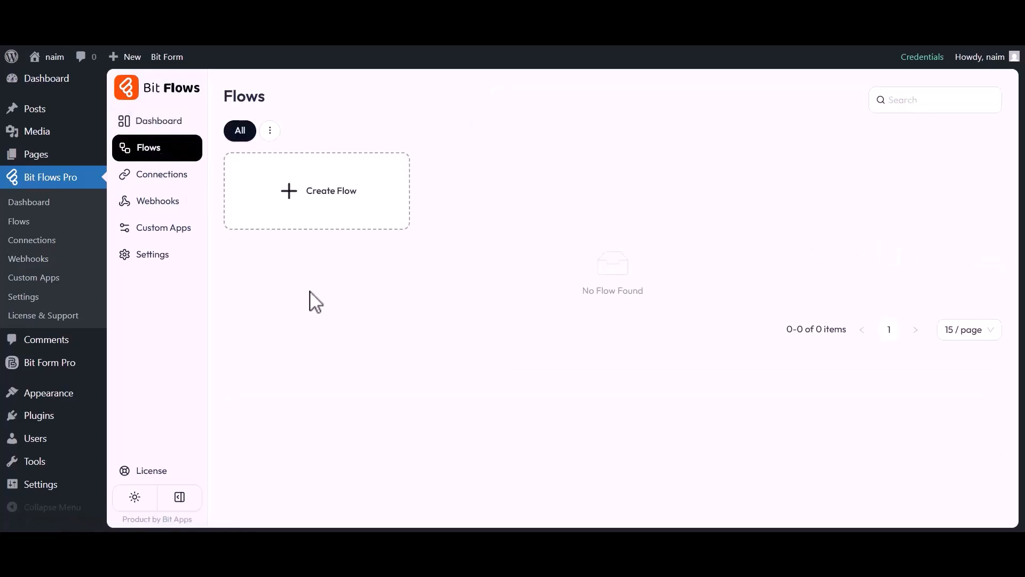
left_click(319, 187)
left_click_drag(363, 172, 419, 171)
type("Bit Form to Woodpeaker")
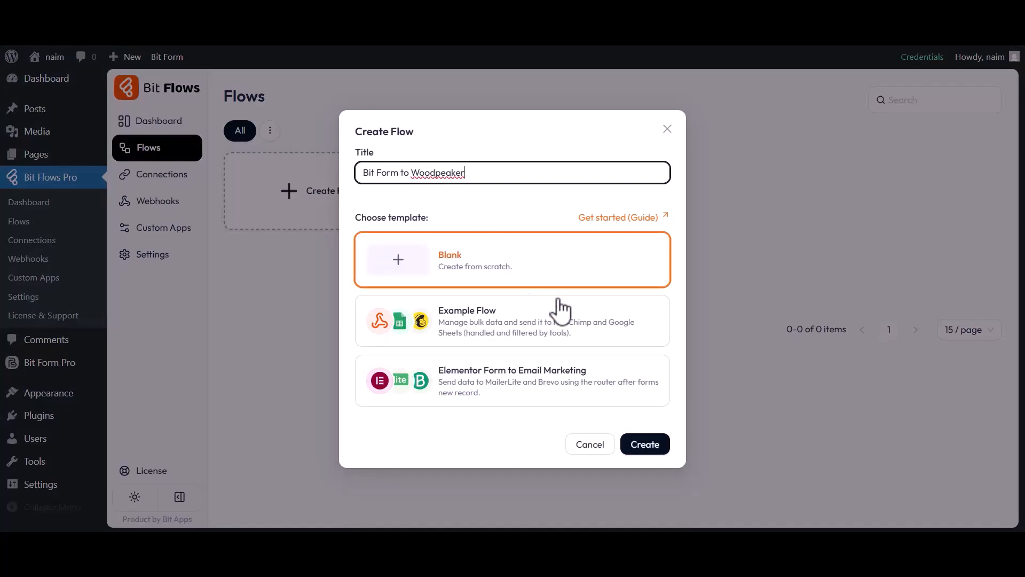
left_click(646, 446)
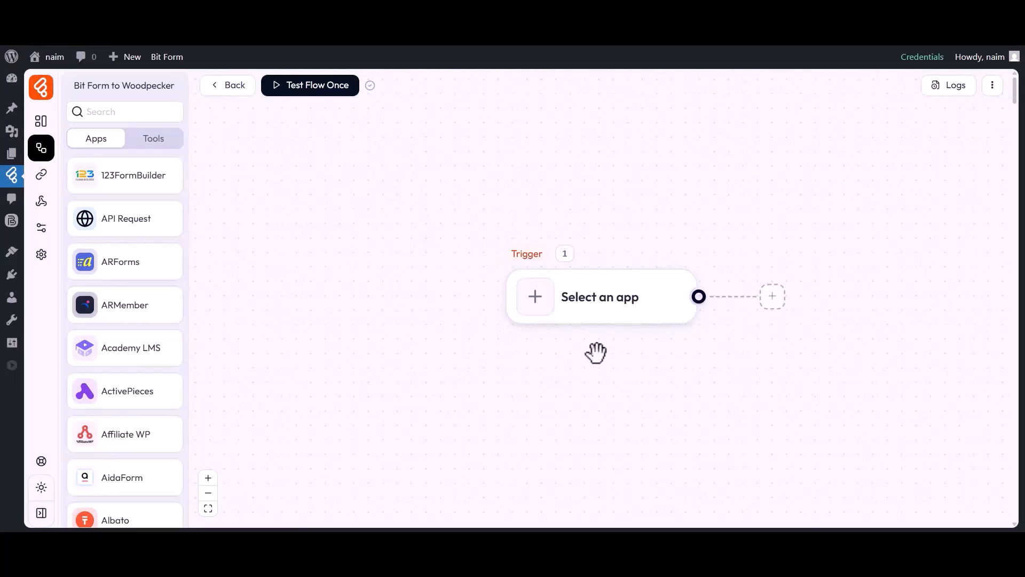
Set the trigger app to Bit Form with the Submit Success event
left_click_drag(596, 353, 489, 350)
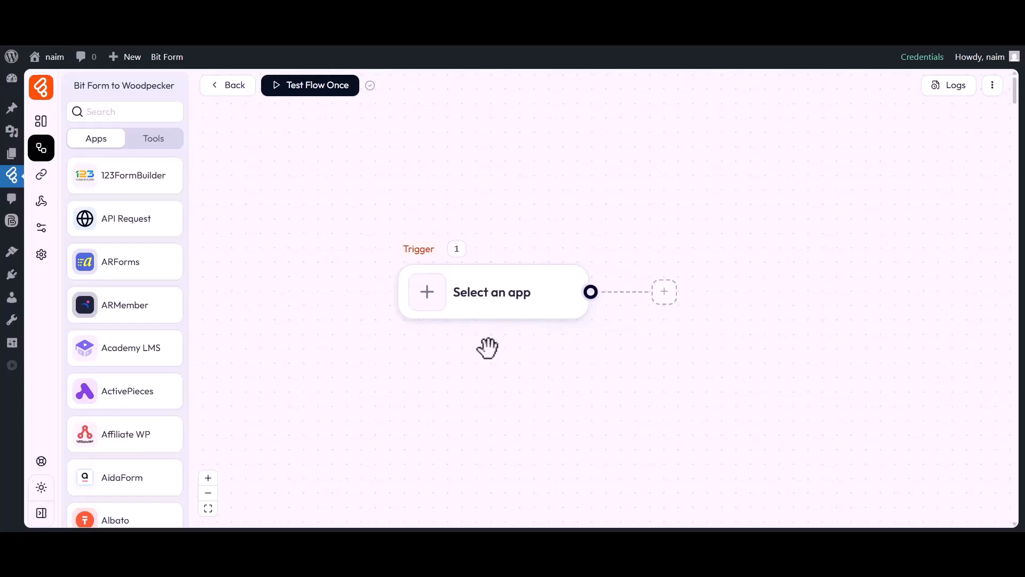
left_click(429, 300)
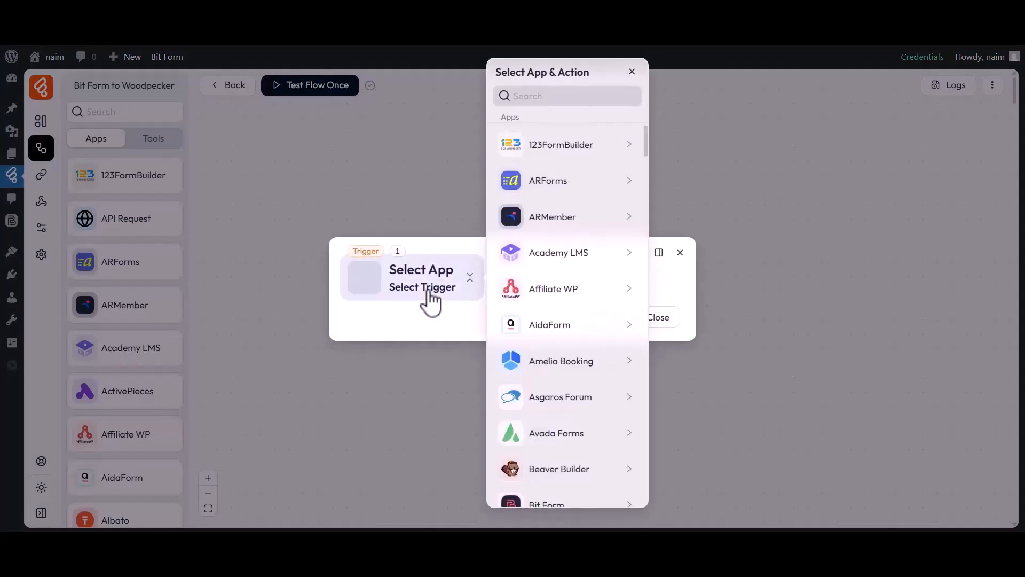
left_click(553, 96)
type("Bit Form")
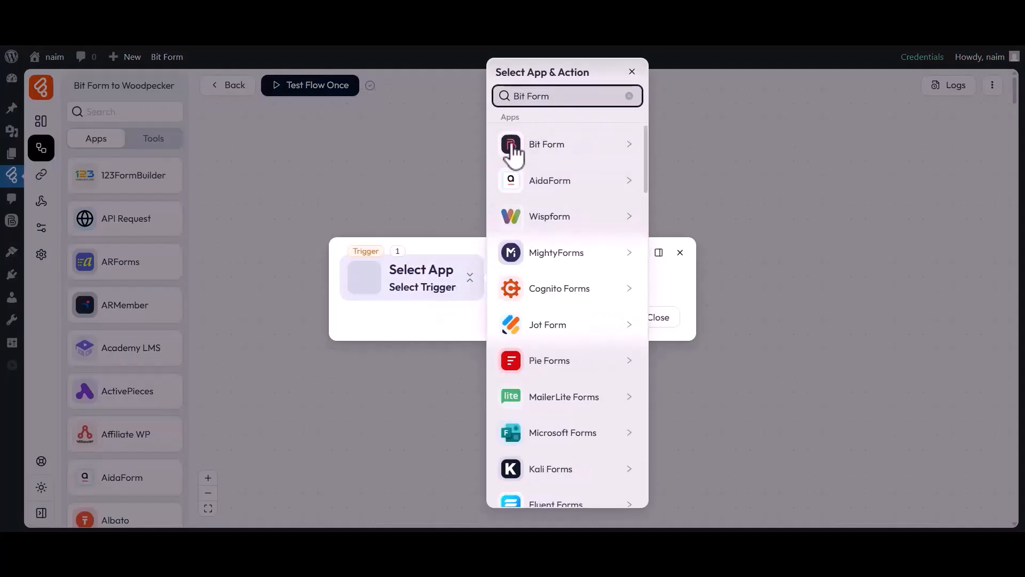
left_click(529, 147)
left_click(683, 147)
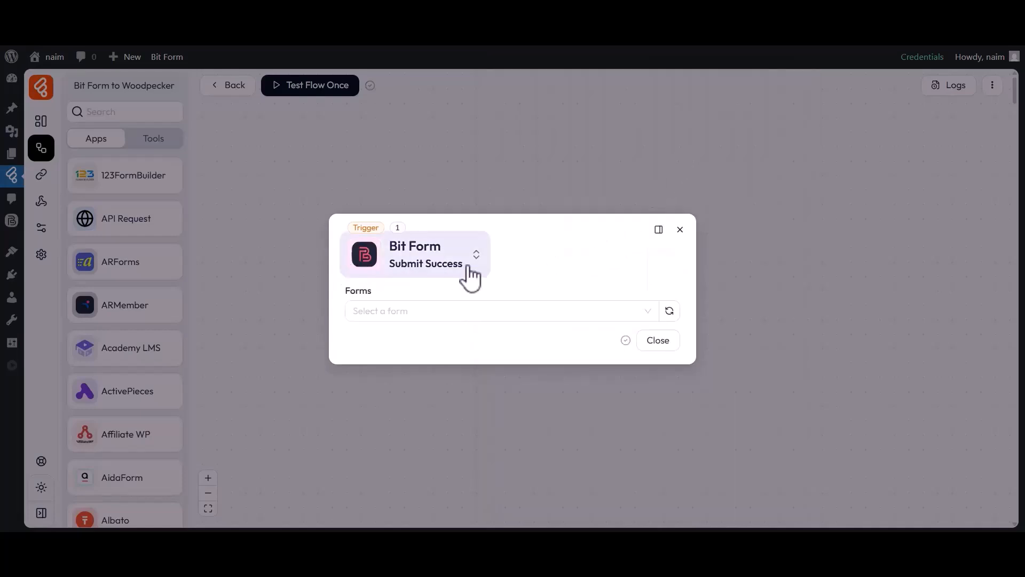
Watch the Simple Contact Form and start listening for a test response
left_click(375, 305)
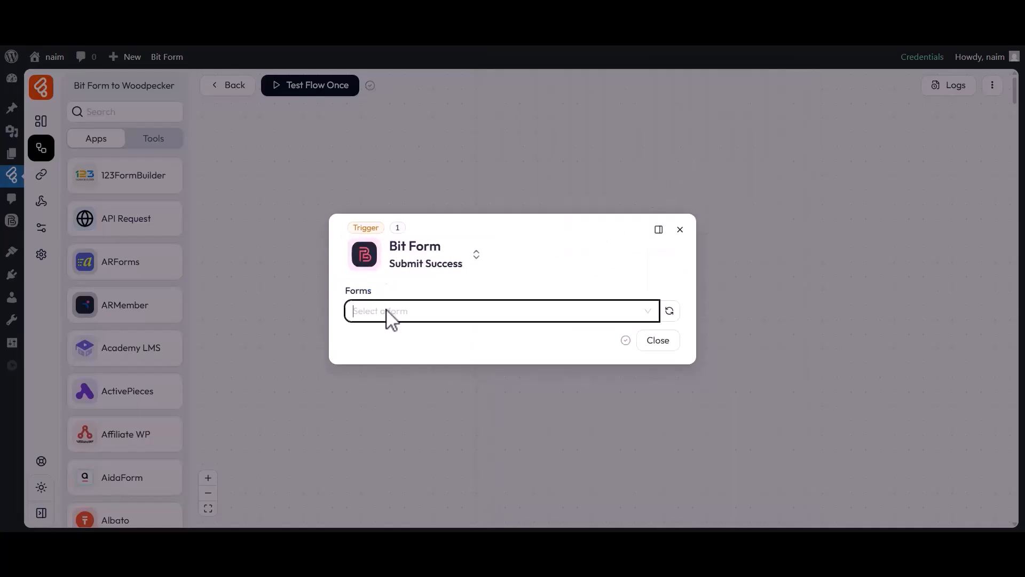
left_click(381, 380)
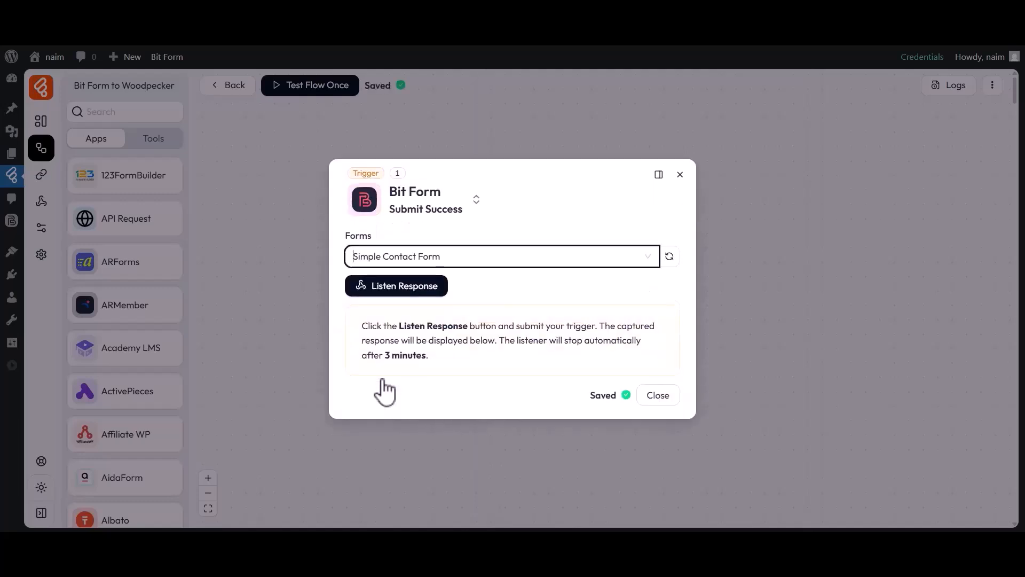
left_click(395, 287)
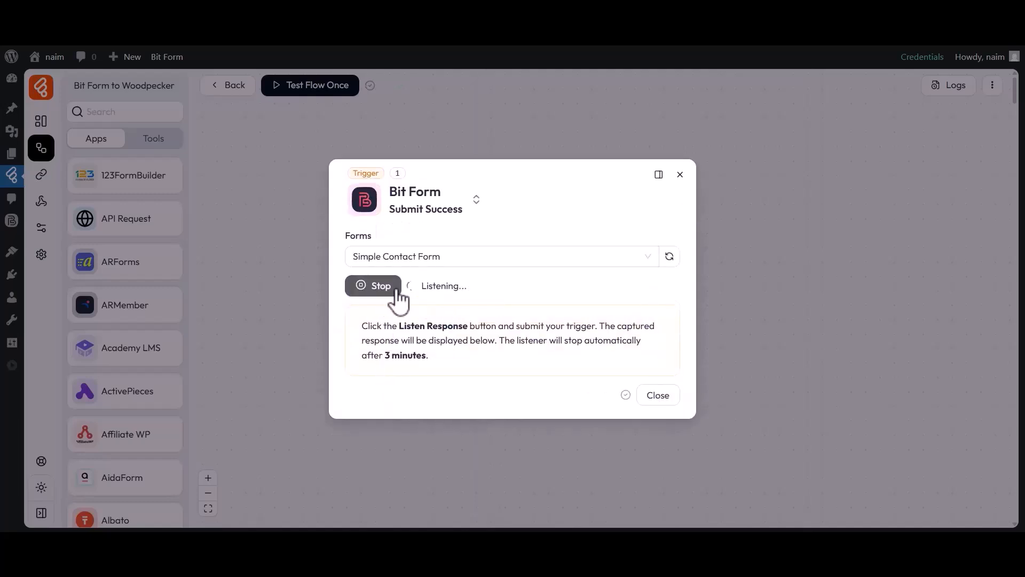
left_click(603, 26)
Submit a test entry with first name Bit, last name Apps, an e-mail address and company Bit Code
left_click(370, 255)
type("Bit")
left_click(559, 259)
type("Apps")
left_click(374, 310)
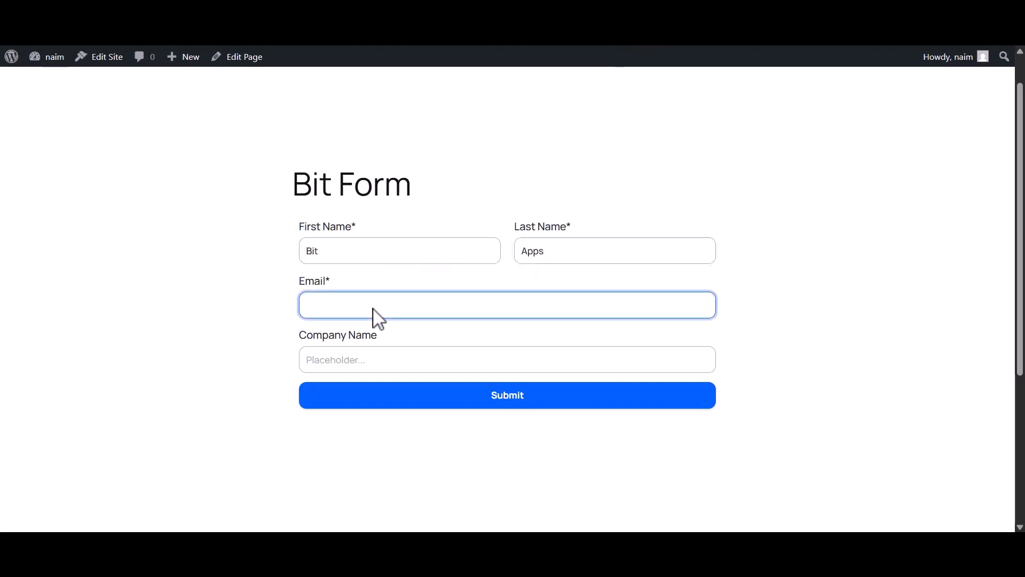
left_click(415, 359)
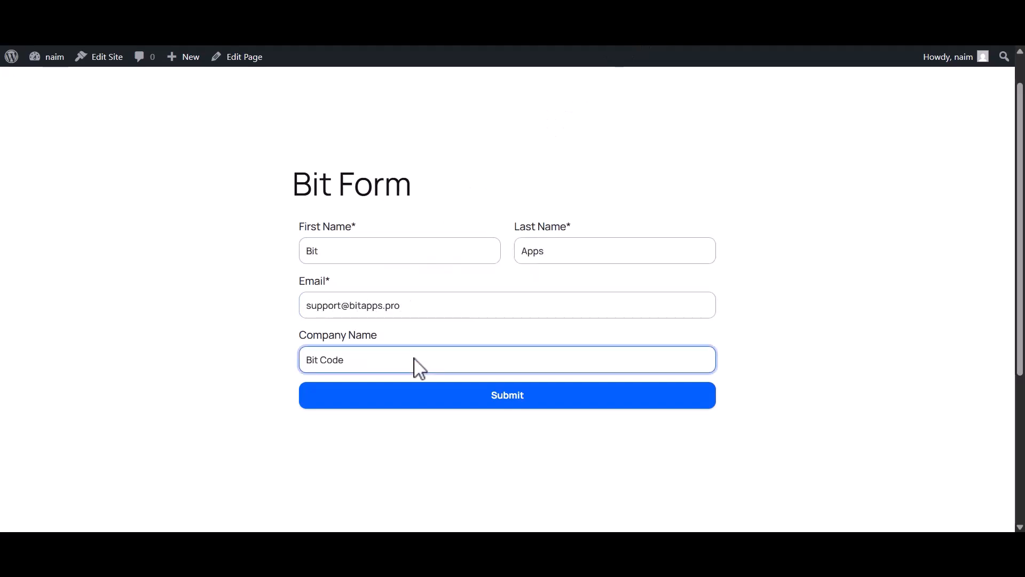
left_click(499, 384)
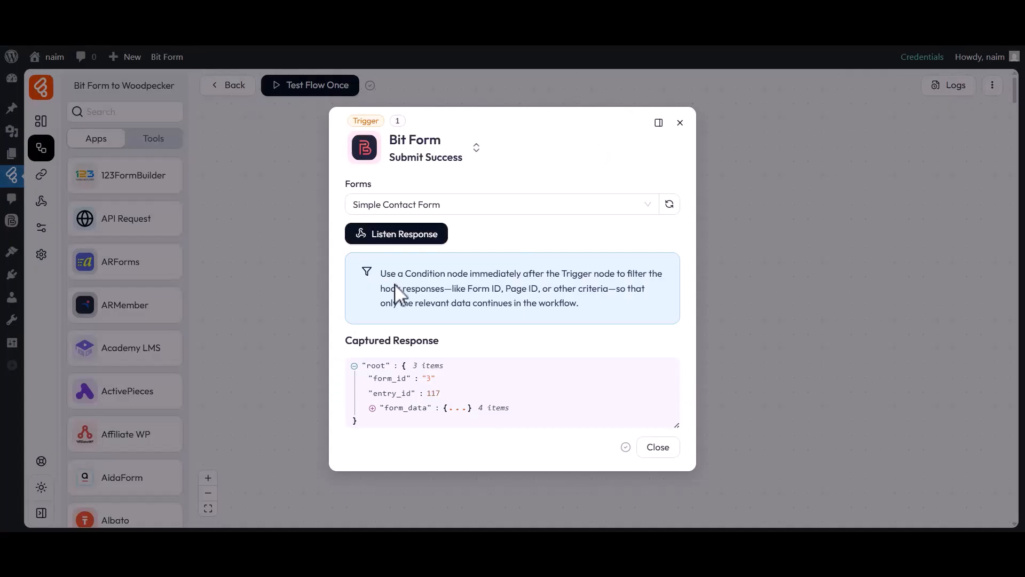
Check the captured form_data fields from the submission and close the trigger settings
left_click(405, 407)
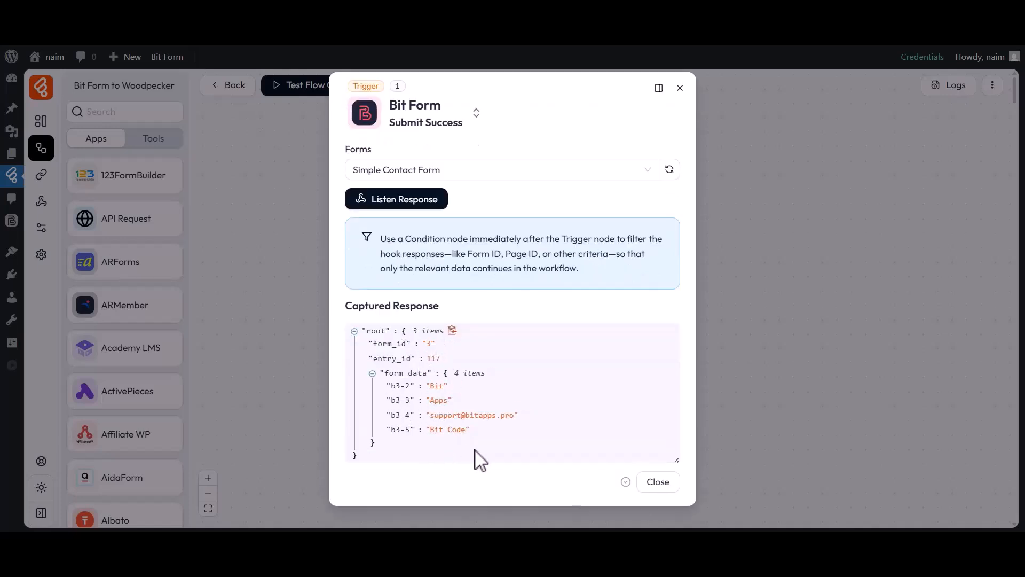
left_click(656, 483)
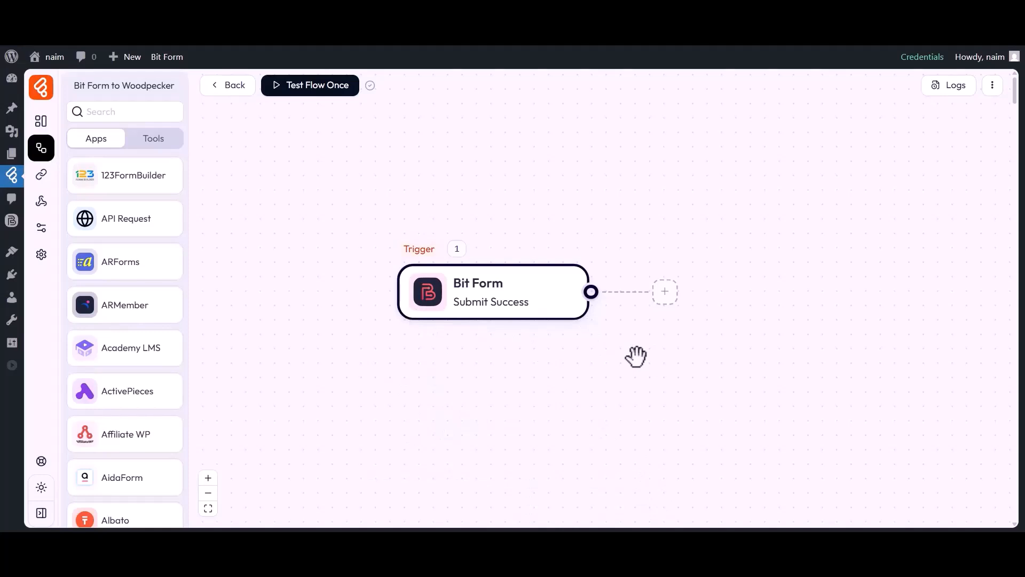
Add an action step after the trigger and set it to Woodpecker's Create Prospect
left_click(665, 293)
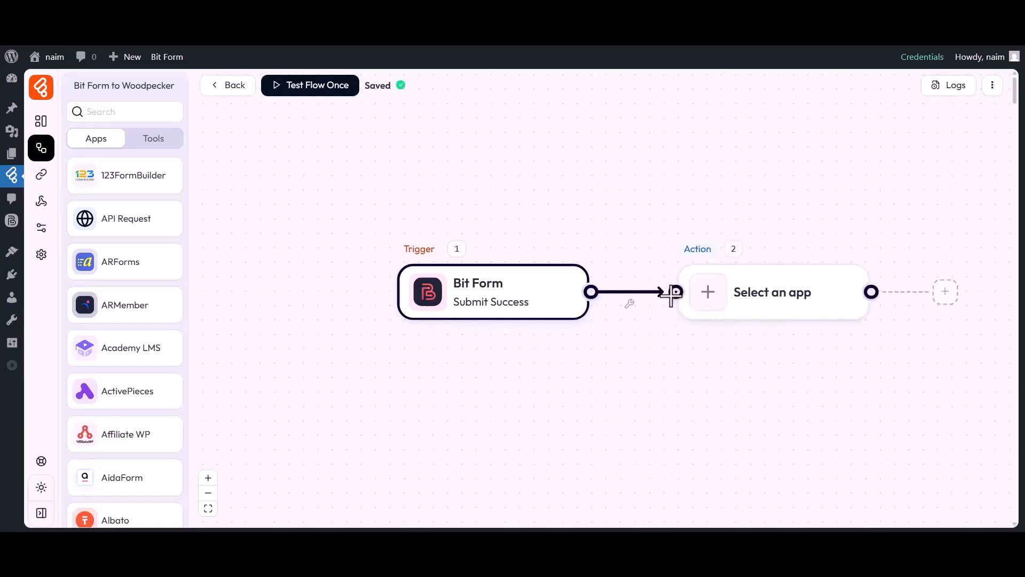
left_click(709, 297)
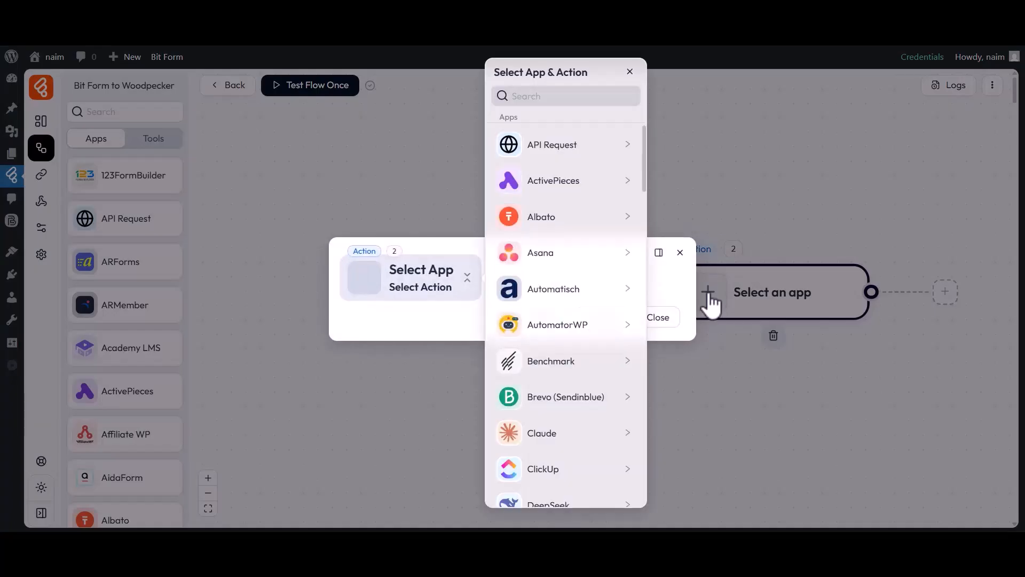
left_click(533, 96)
type("Woodpecker")
left_click(537, 145)
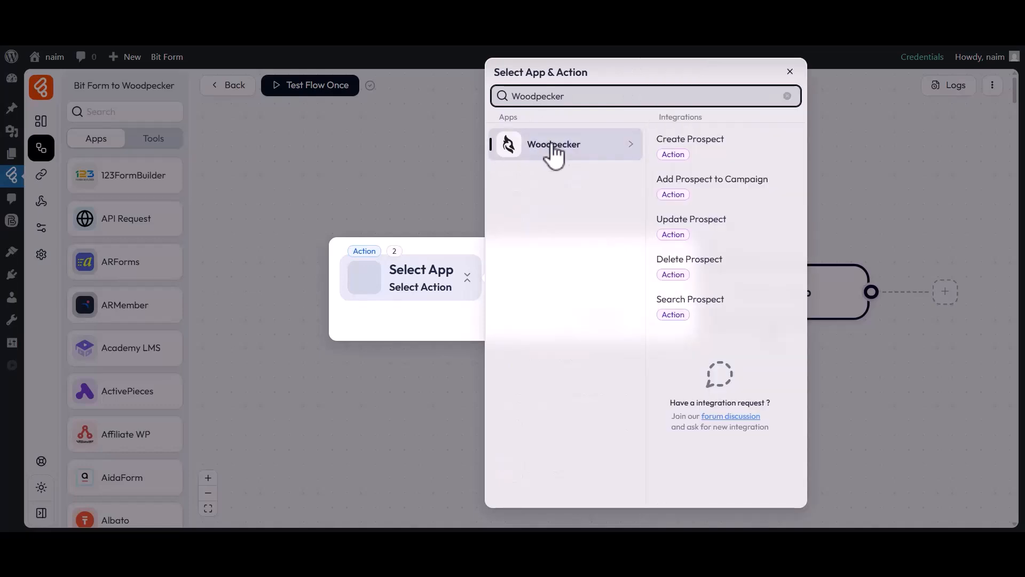
left_click(681, 143)
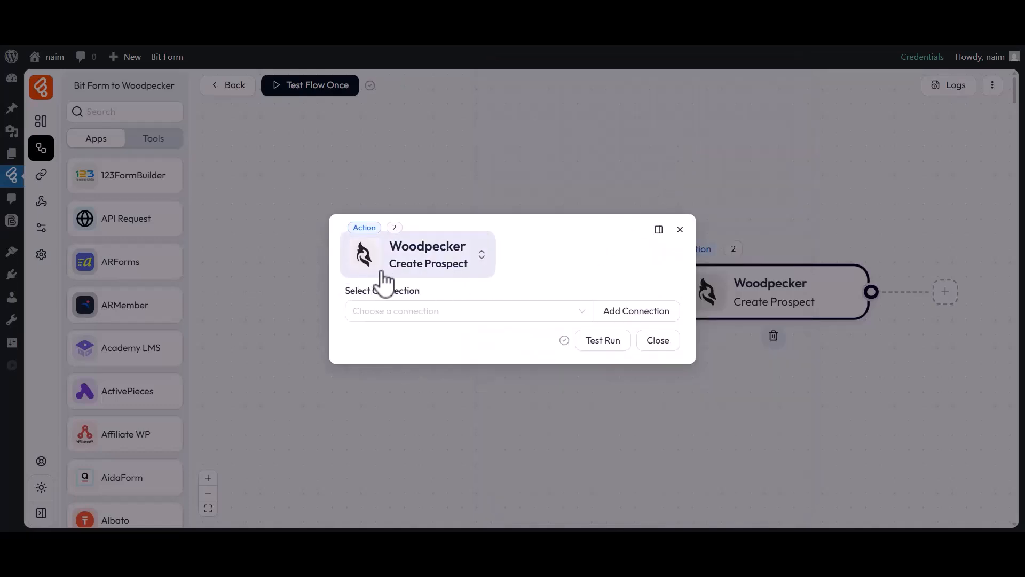
left_click_drag(346, 291, 423, 302)
left_click(414, 313)
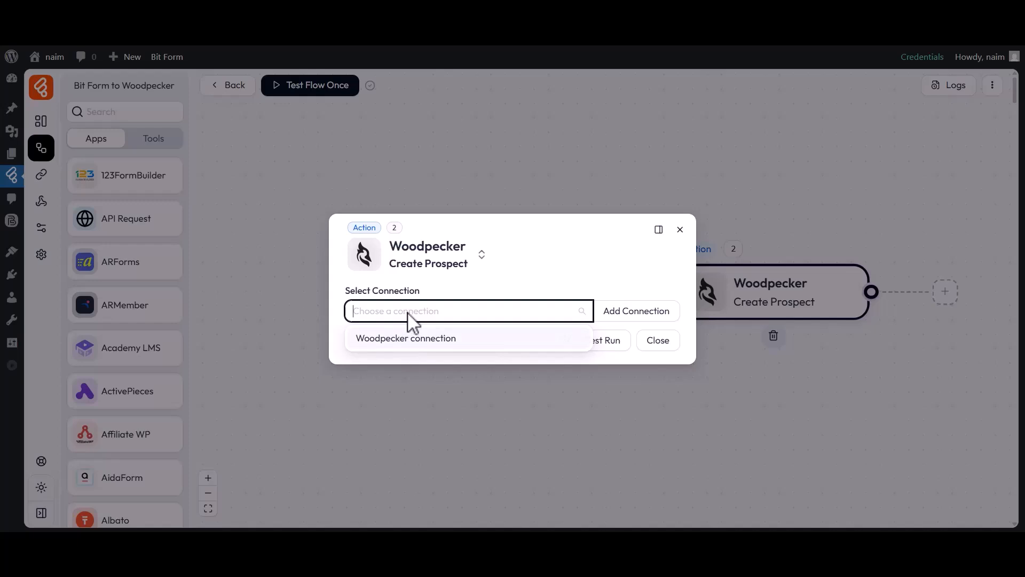
Start a new Woodpecker connection named 'Woodpecker connection 1'
left_click(621, 317)
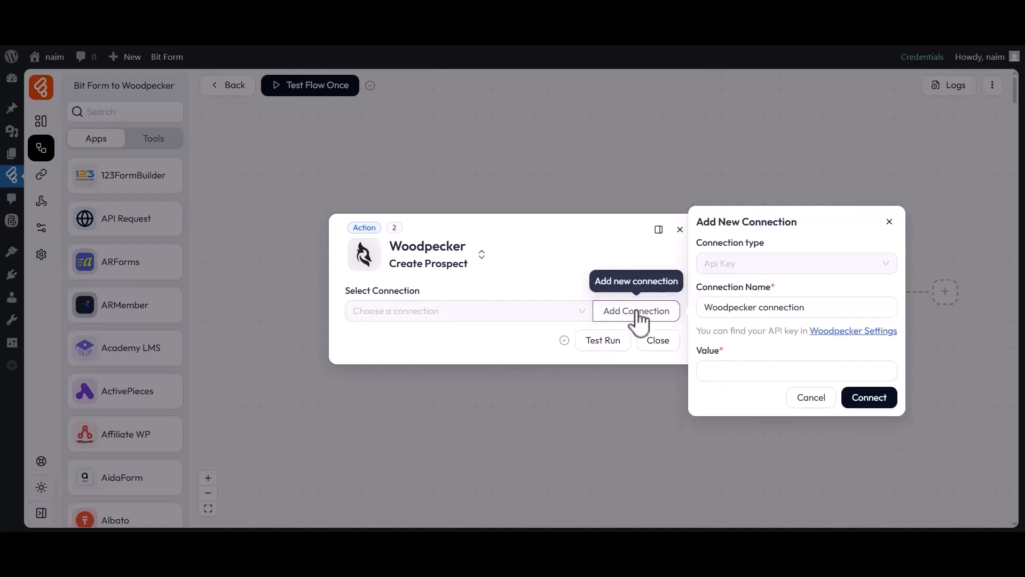
left_click_drag(699, 291, 774, 291)
left_click(774, 291)
left_click_drag(704, 312, 807, 312)
left_click(807, 311)
type("1")
Go to Woodpecker's settings from the connection form to find the API key
left_click_drag(706, 357, 730, 361)
left_click(733, 369)
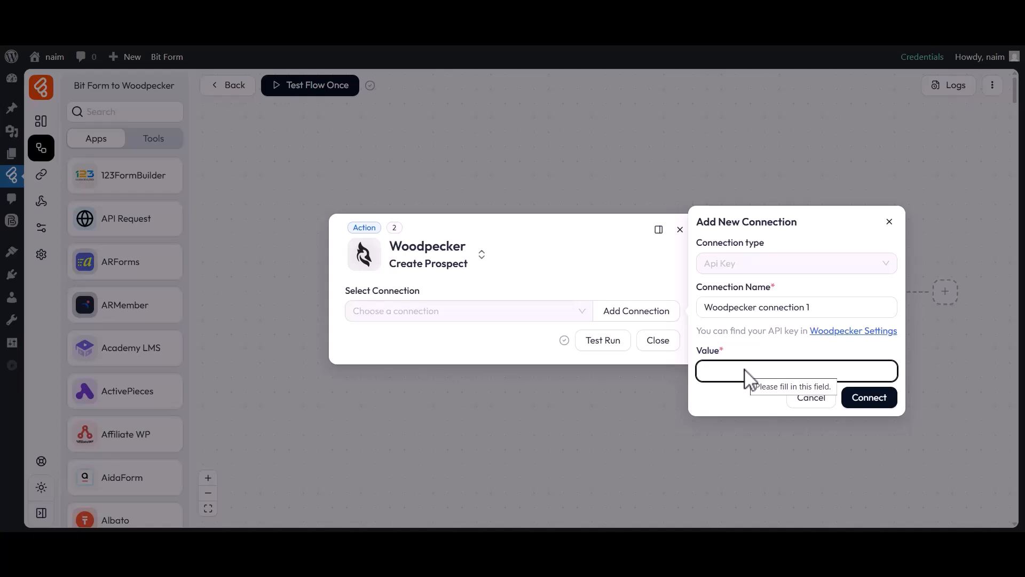
left_click(849, 331)
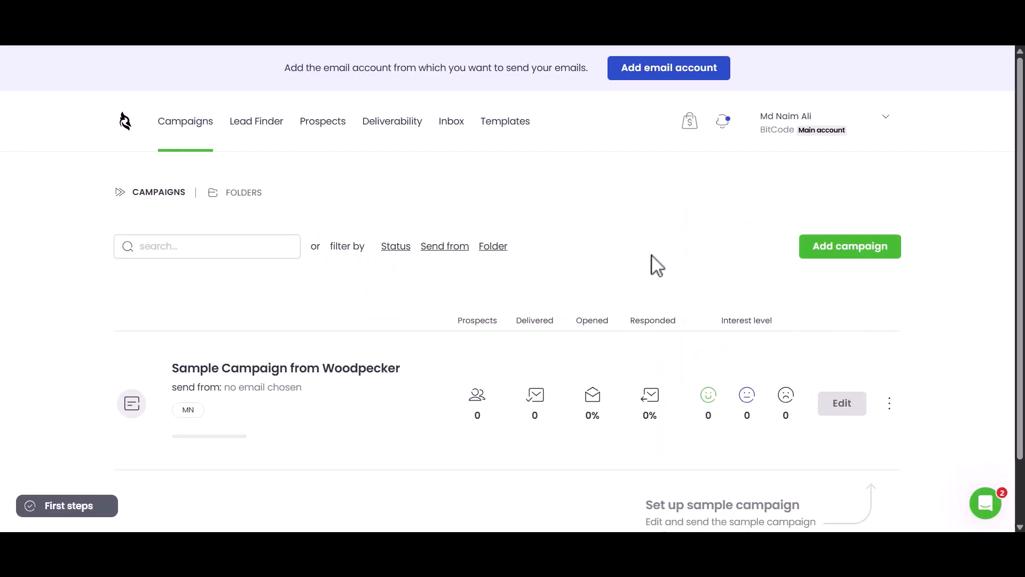
Create a new API key under Woodpecker's Integrations > API keys and copy it
left_click(327, 129)
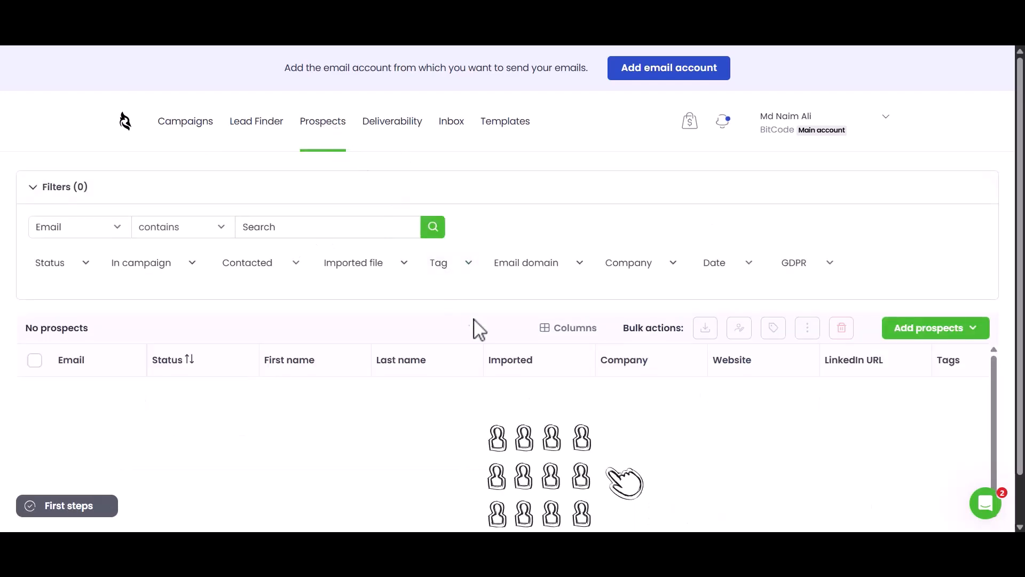
scroll(531, 392, "down", 1)
left_click(569, 477)
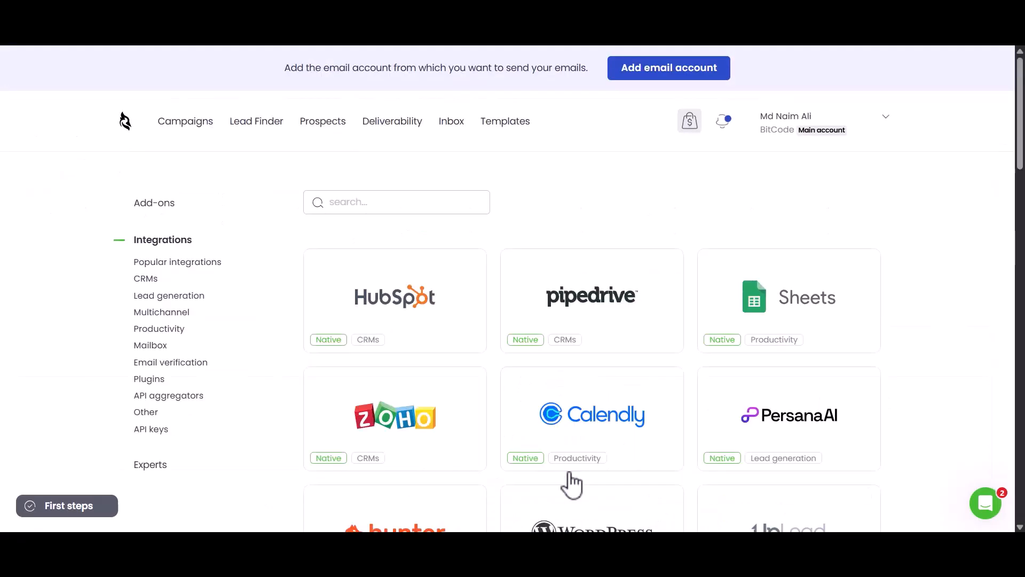
left_click(151, 430)
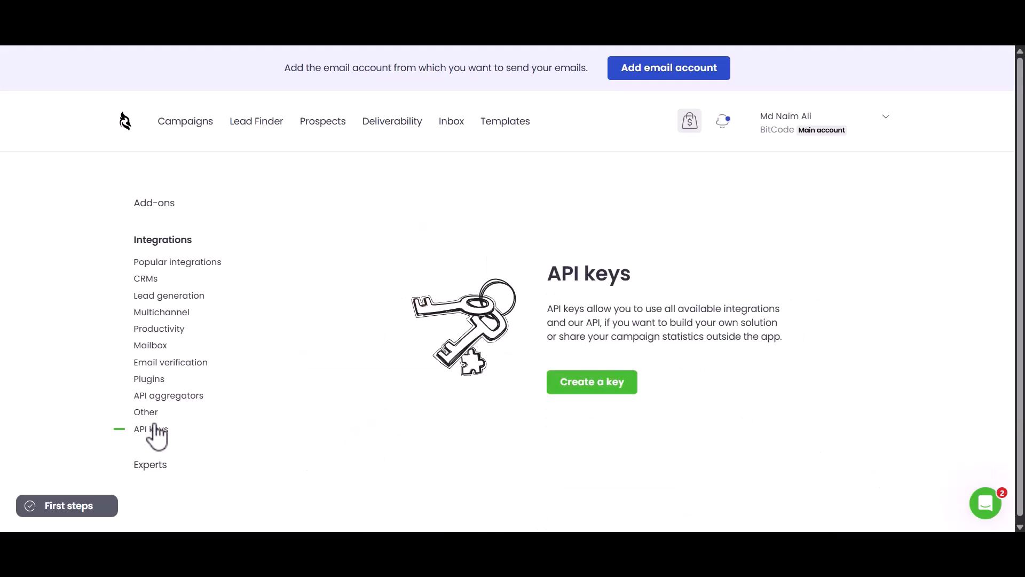
left_click(591, 387)
left_click_drag(667, 302, 802, 304)
left_click(841, 302)
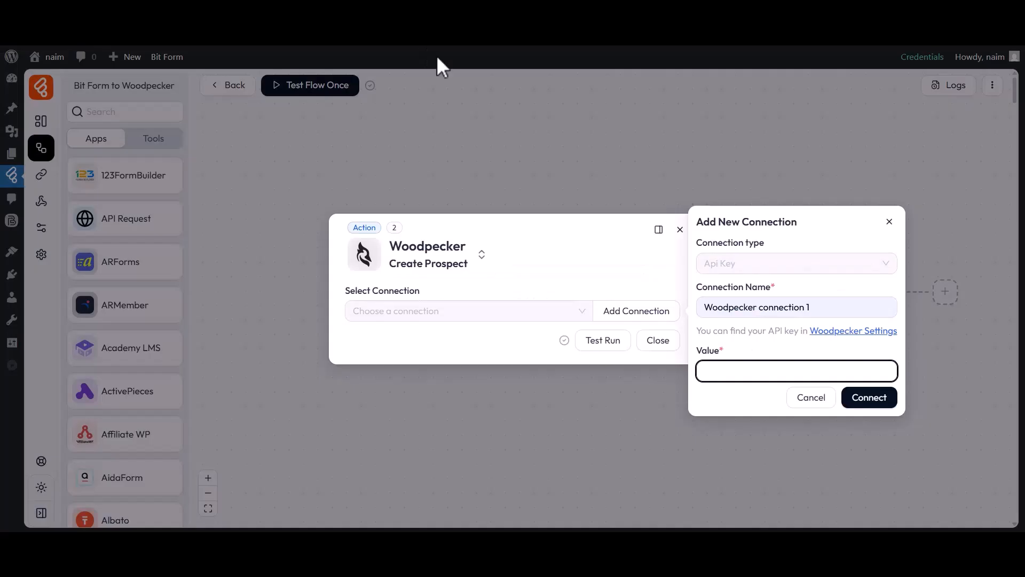
Paste the copied API key as the value and connect 'Woodpecker connection 1'
left_click(739, 373)
key("ctrl+v")
left_click(869, 398)
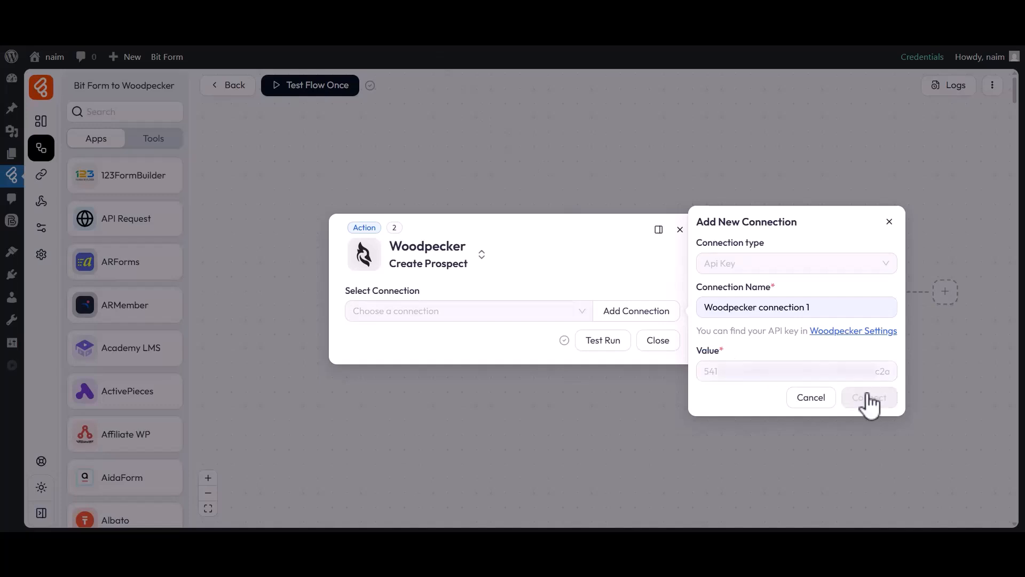
left_click_drag(400, 272, 425, 275)
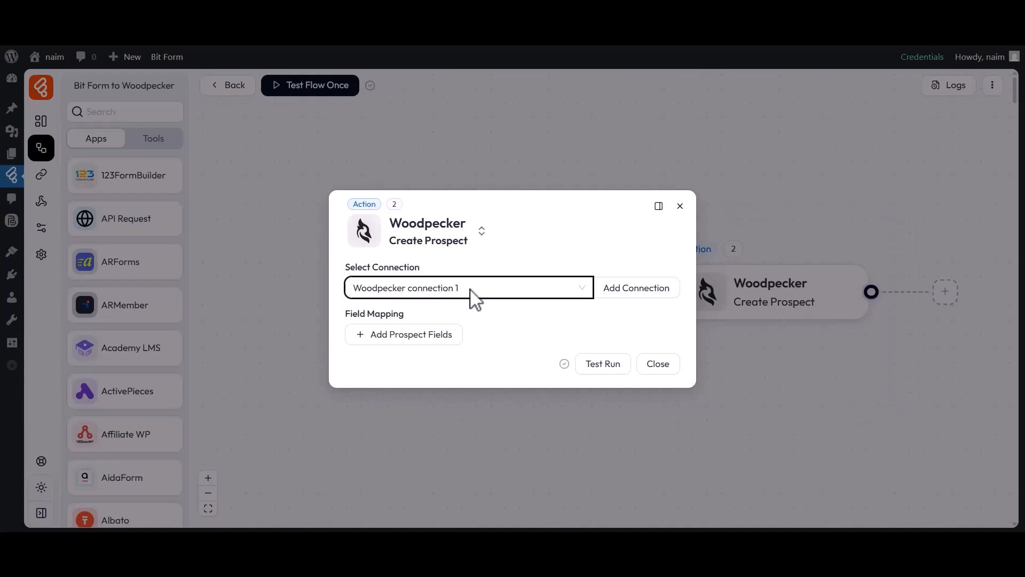
Map prospect Email to form field b3-4 and First Name to b3-2
left_click_drag(345, 315, 410, 323)
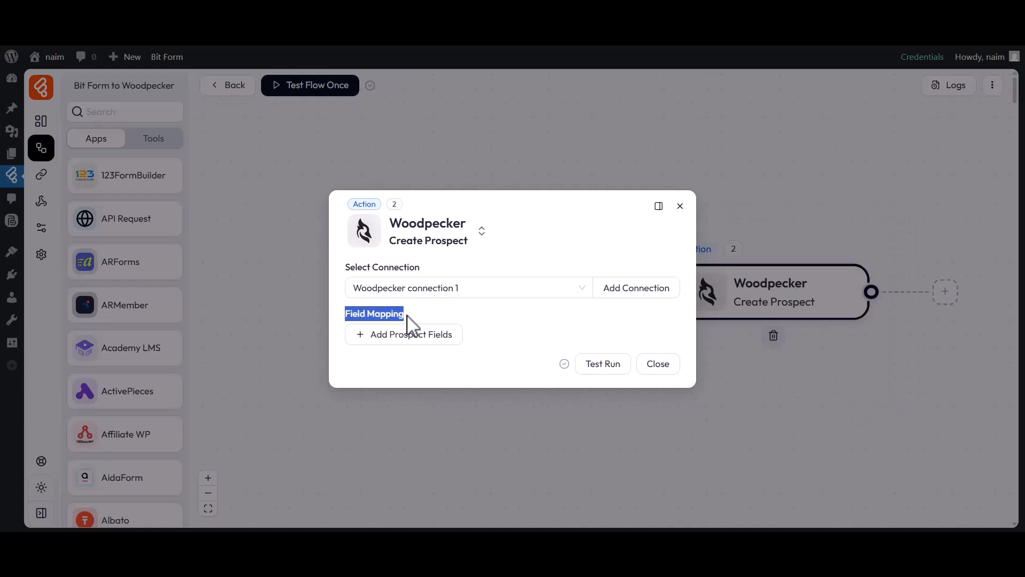
left_click(404, 335)
left_click(399, 338)
left_click(400, 365)
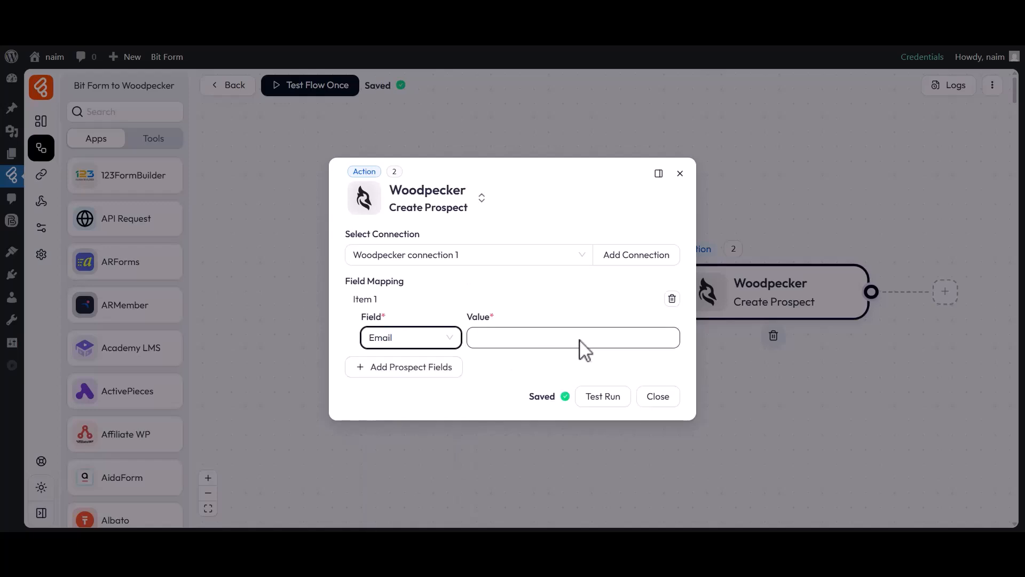
left_click(579, 341)
left_click(747, 422)
left_click(574, 369)
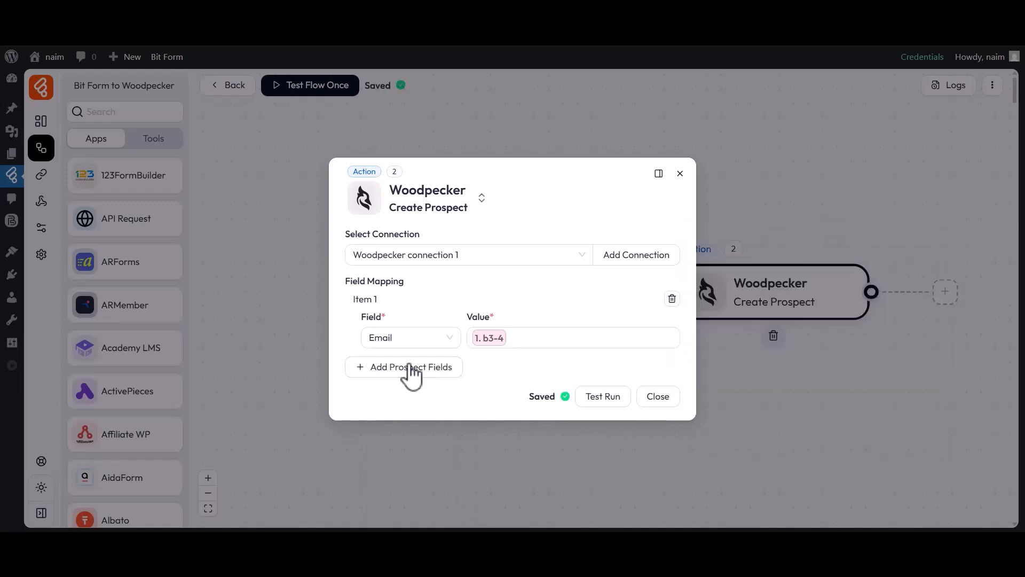
left_click(424, 374)
left_click(391, 370)
left_click(399, 216)
left_click(555, 371)
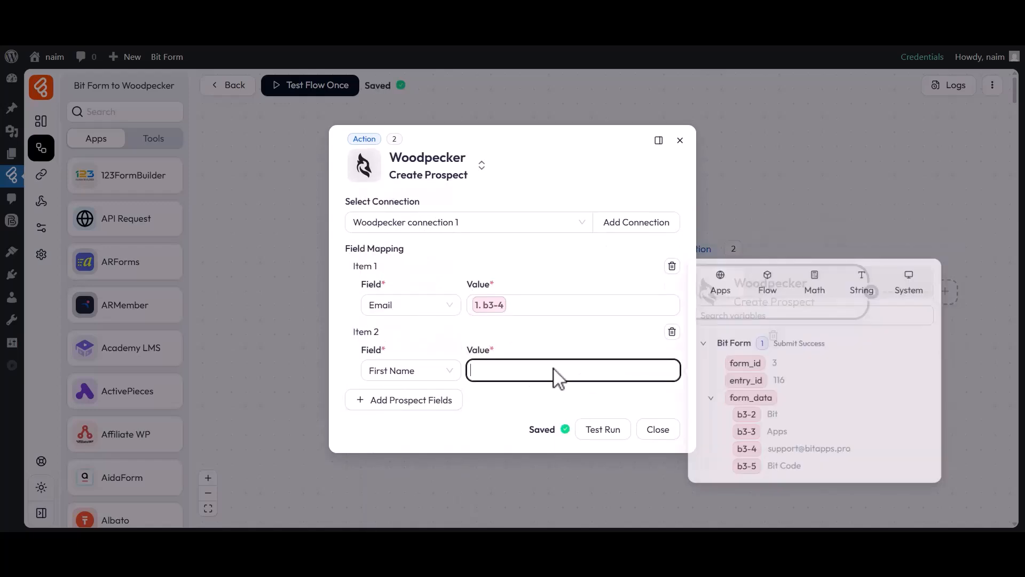
left_click(748, 418)
left_click(539, 396)
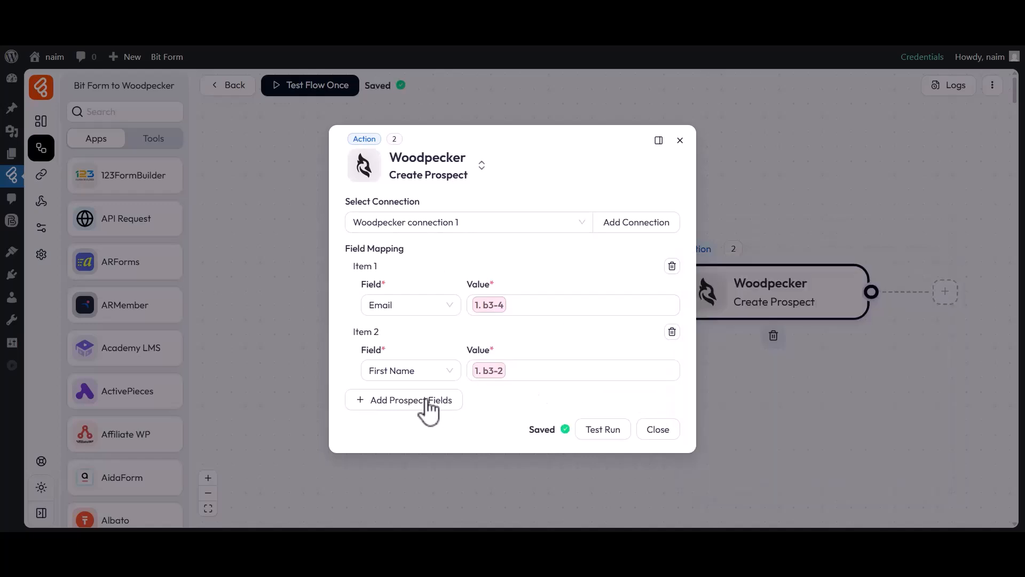
Map prospect Last Name to form field b3-3 and Company to b3-5
left_click(442, 401)
left_click(396, 404)
left_click(396, 268)
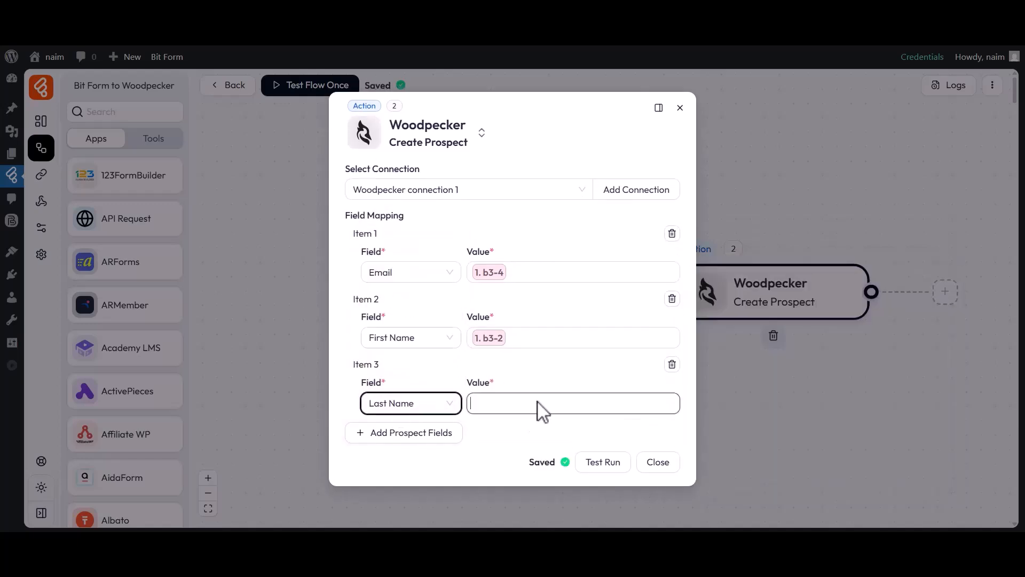
left_click(538, 406)
left_click(750, 479)
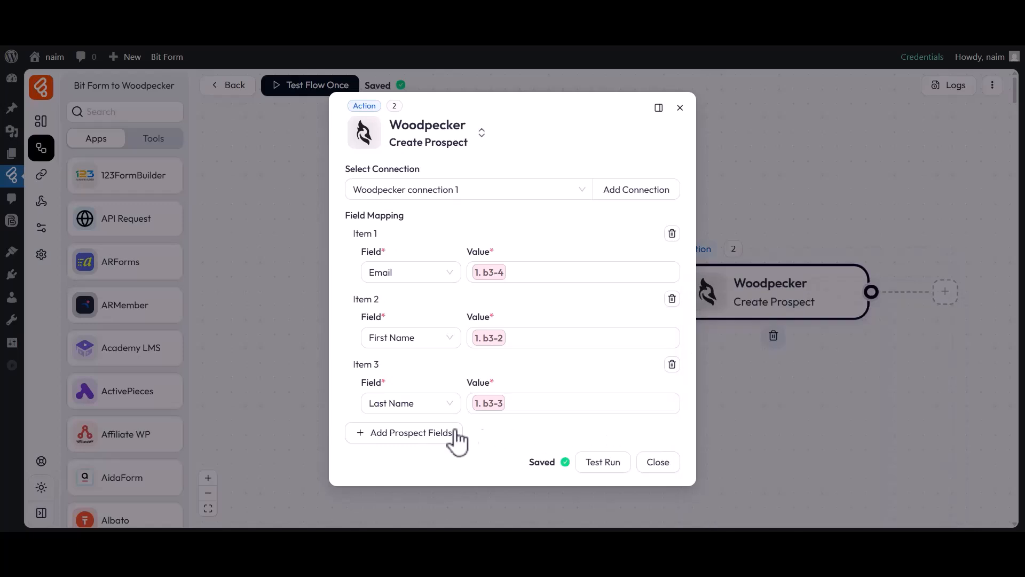
left_click(427, 433)
left_click(411, 436)
left_click(398, 323)
left_click(514, 443)
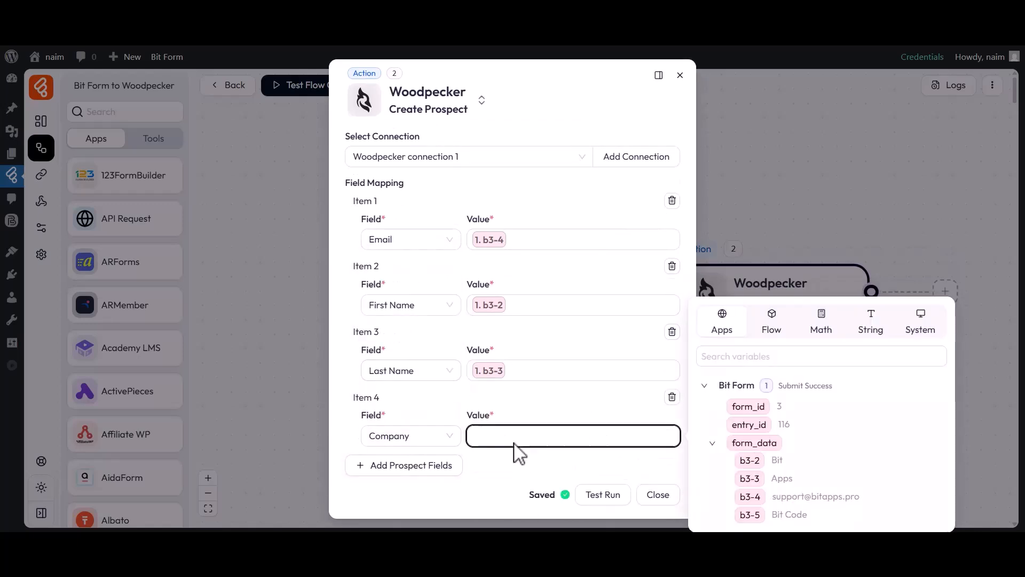
left_click(750, 514)
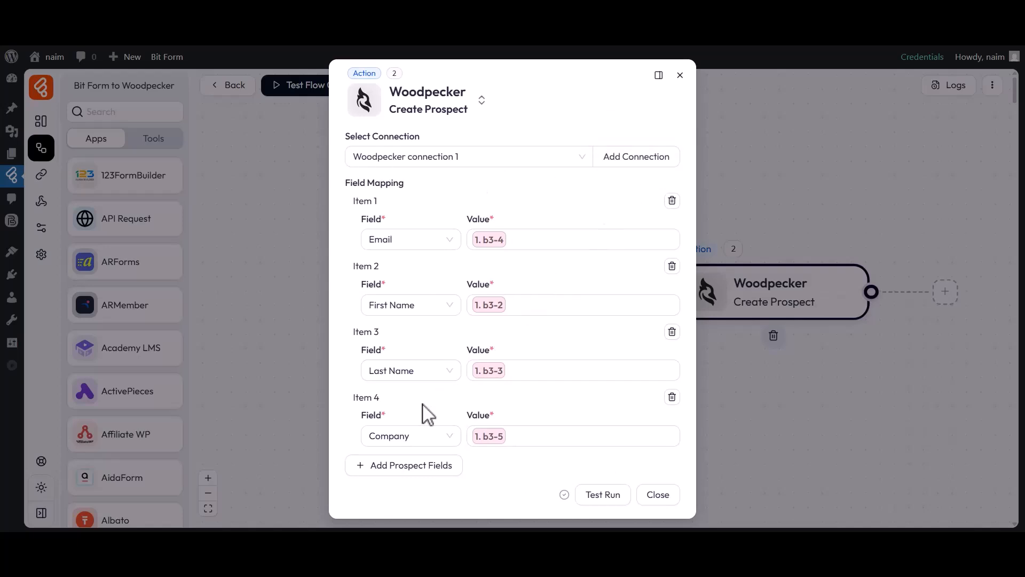
Close the action settings and run Test Flow Once, listening for a new response
left_click(658, 495)
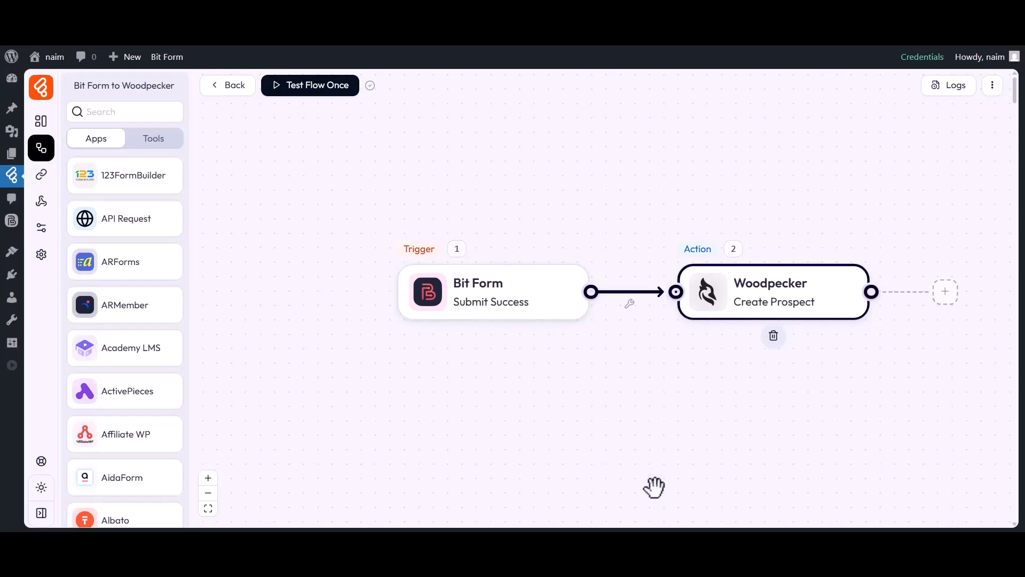
left_click(309, 98)
left_click(311, 129)
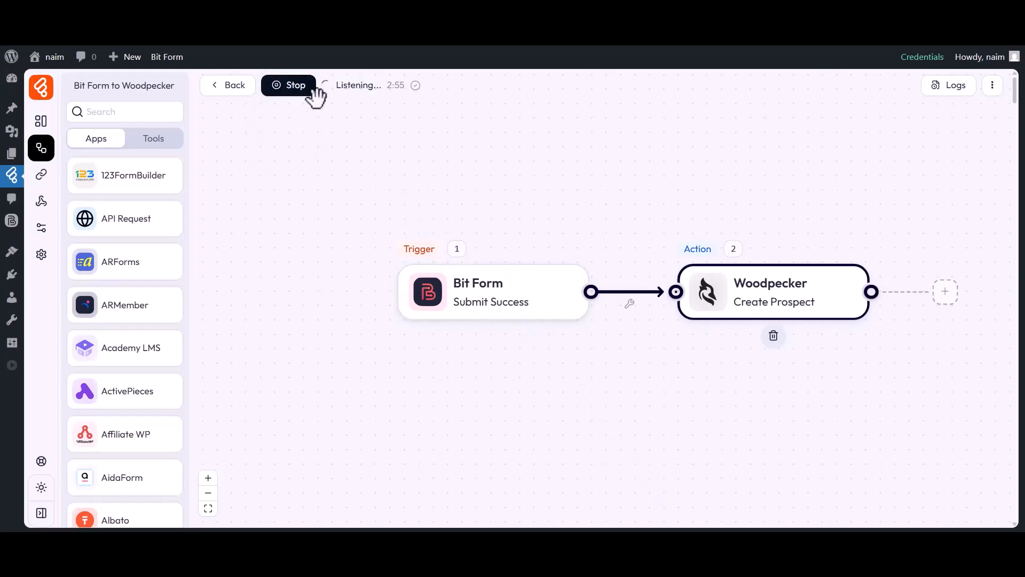
left_click(640, 48)
Submit the form with first name Bit, last name Apps, a support e-mail and company Bit Code
left_click(371, 255)
type("Bit")
left_click(537, 258)
type("Apps")
left_click(422, 304)
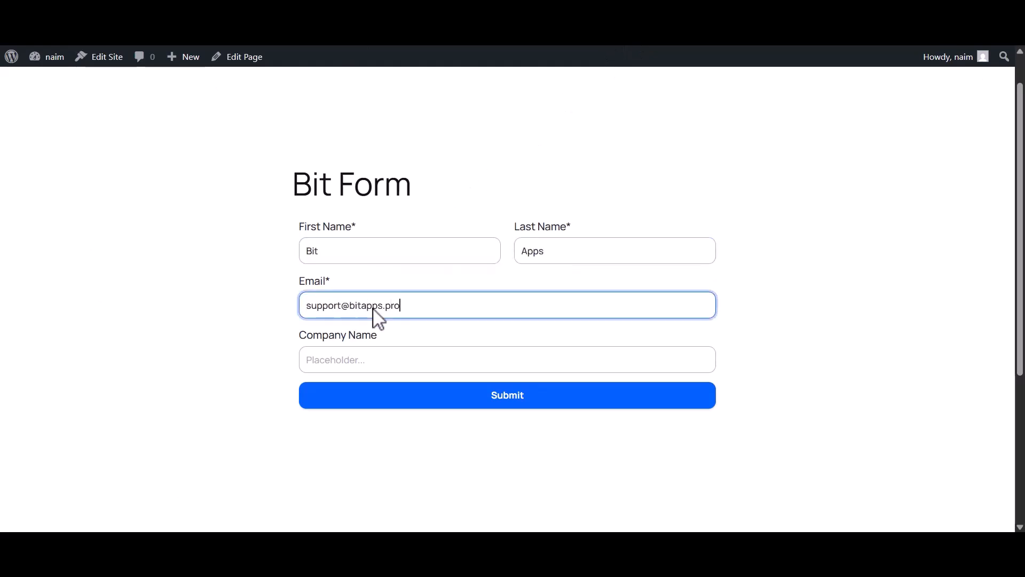
left_click(416, 365)
type("Bit Code")
left_click(508, 400)
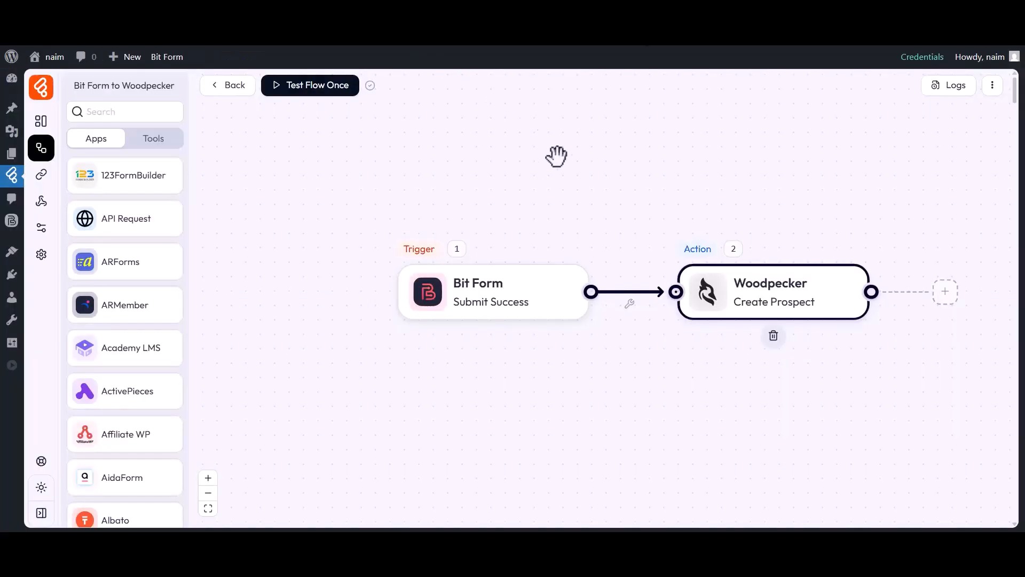
left_click(951, 92)
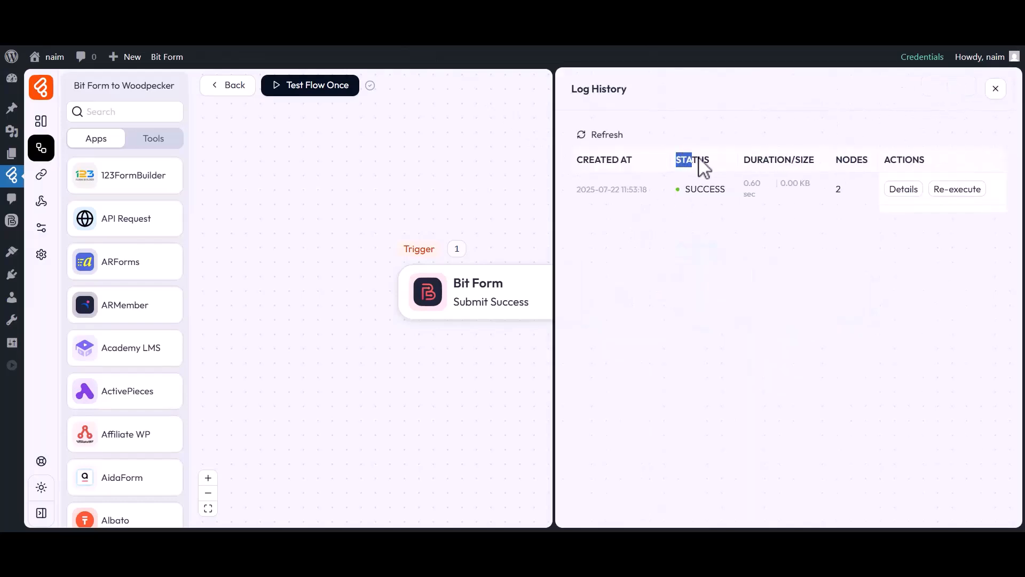
double_click(713, 191)
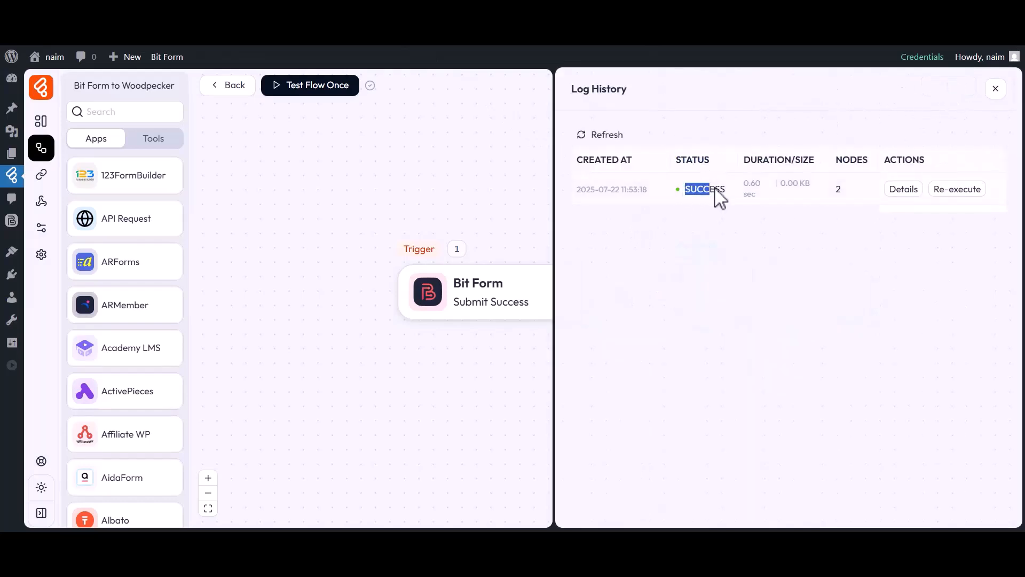
left_click(904, 190)
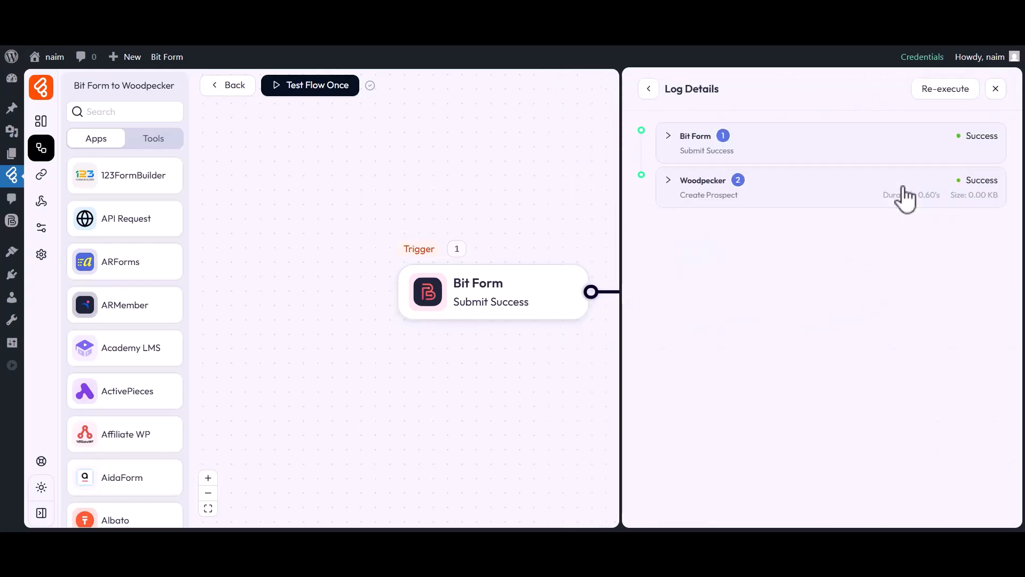
left_click(701, 193)
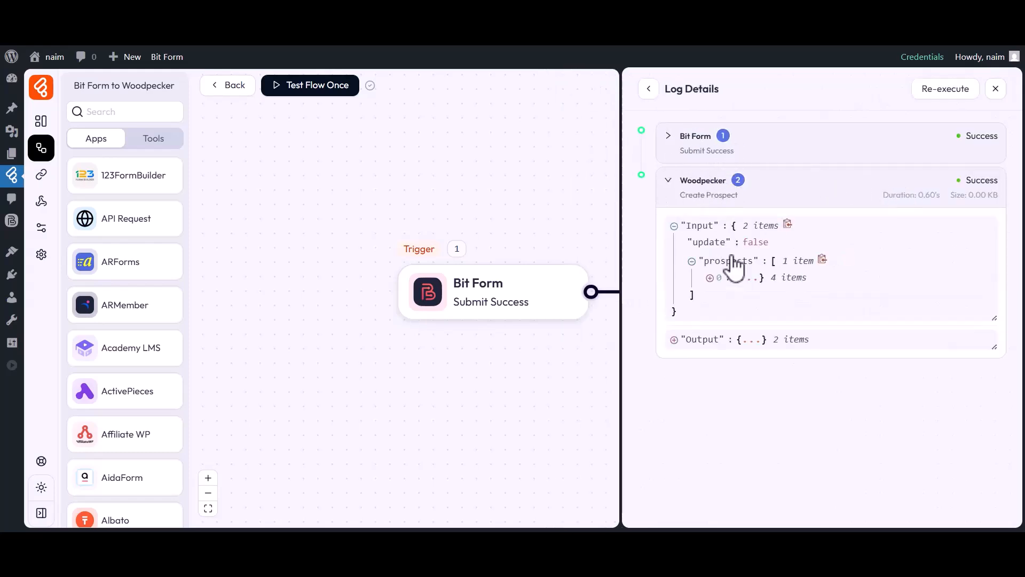
left_click(736, 277)
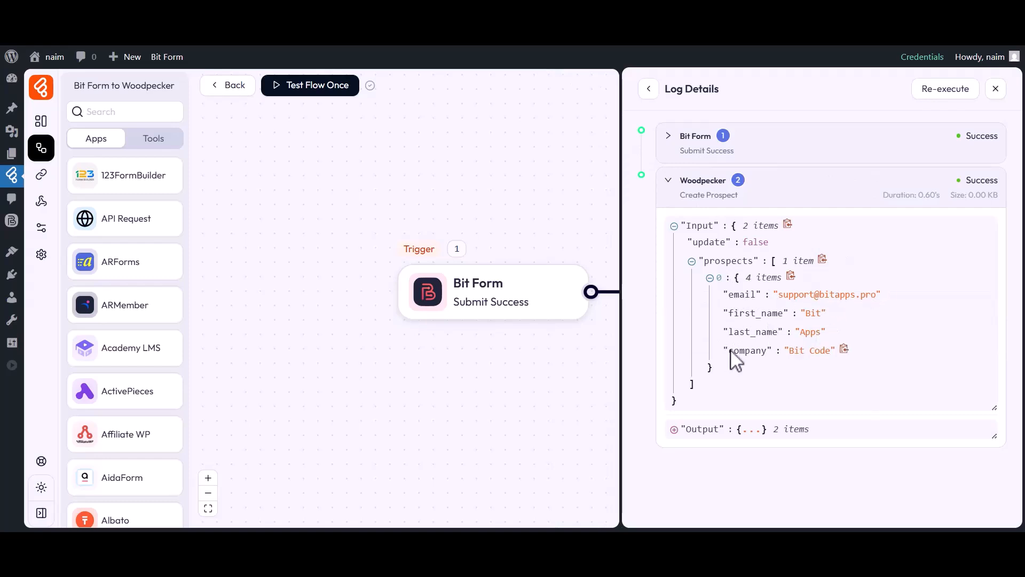
left_click(994, 89)
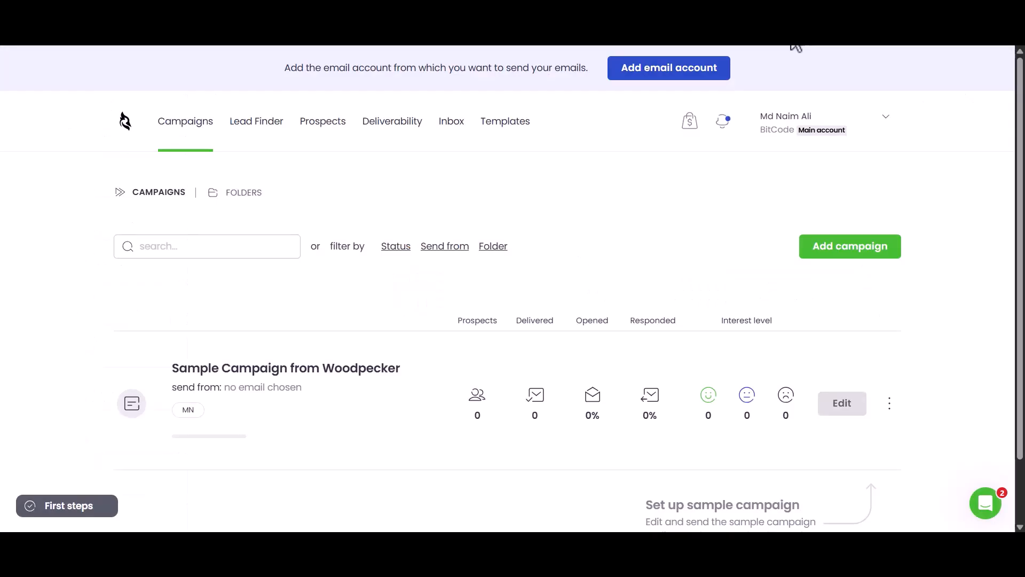
Check Woodpecker's Prospects list for the new active prospect Bit Apps from Bit Code
left_click(325, 126)
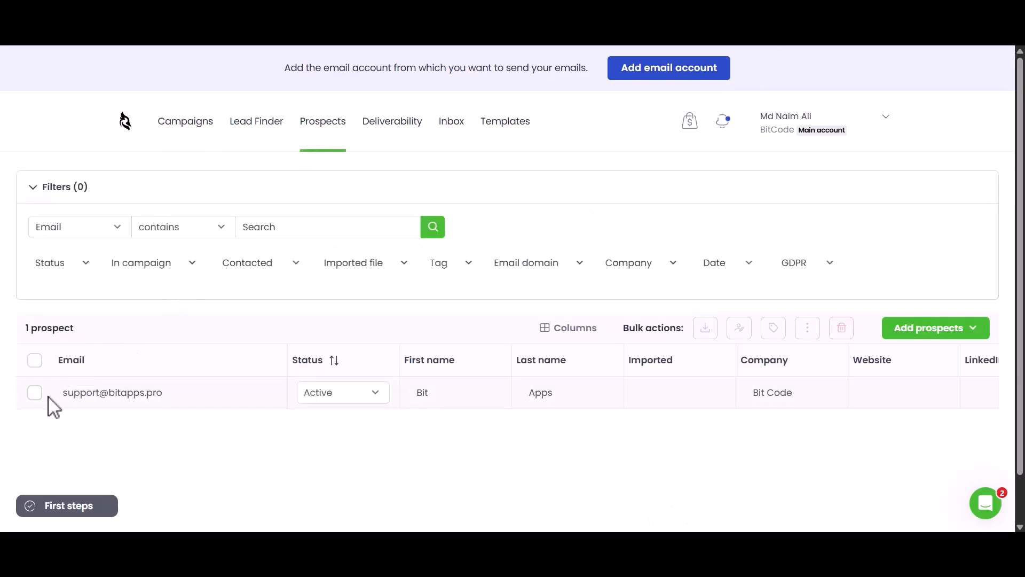